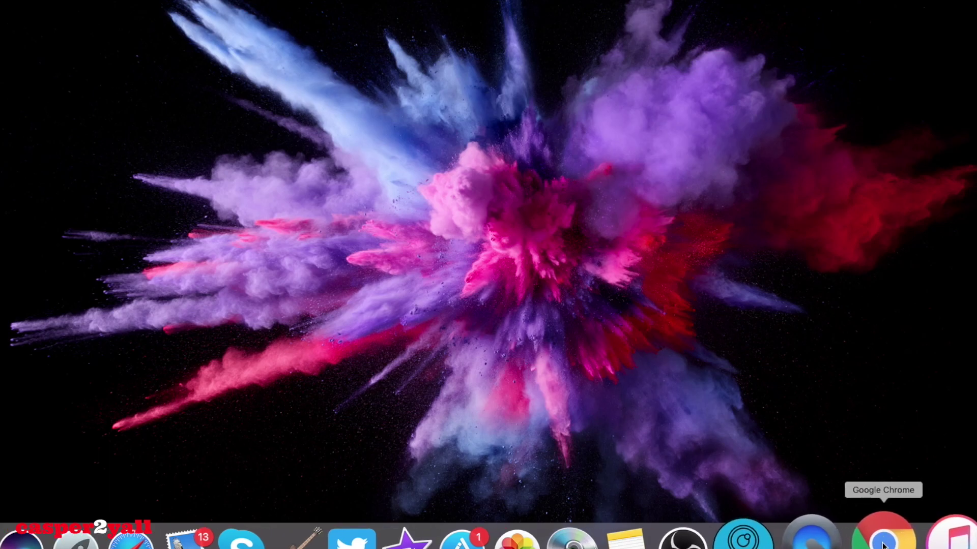
Step: Launch Google Chrome from the Dock
left_click(884, 544)
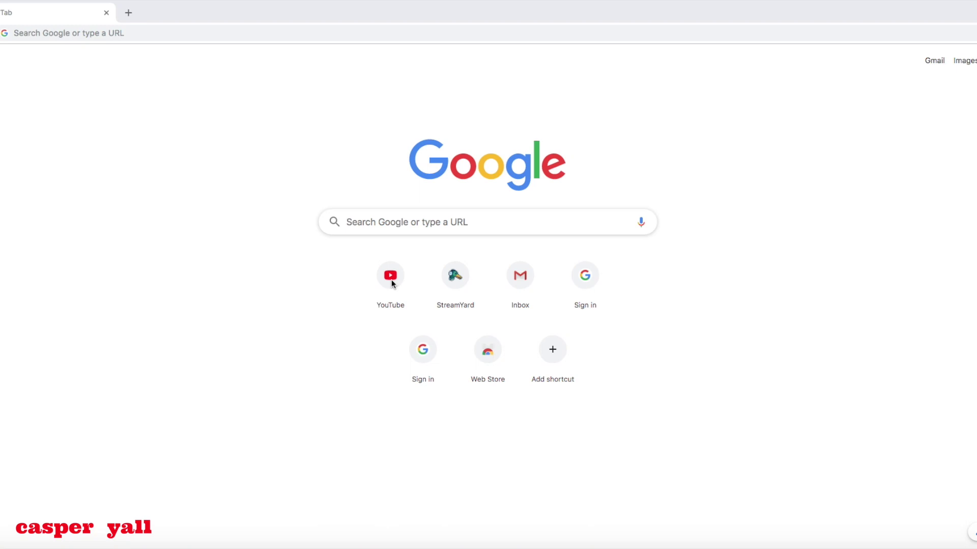
Step: Search Google for 'stream yard'
left_click(362, 222)
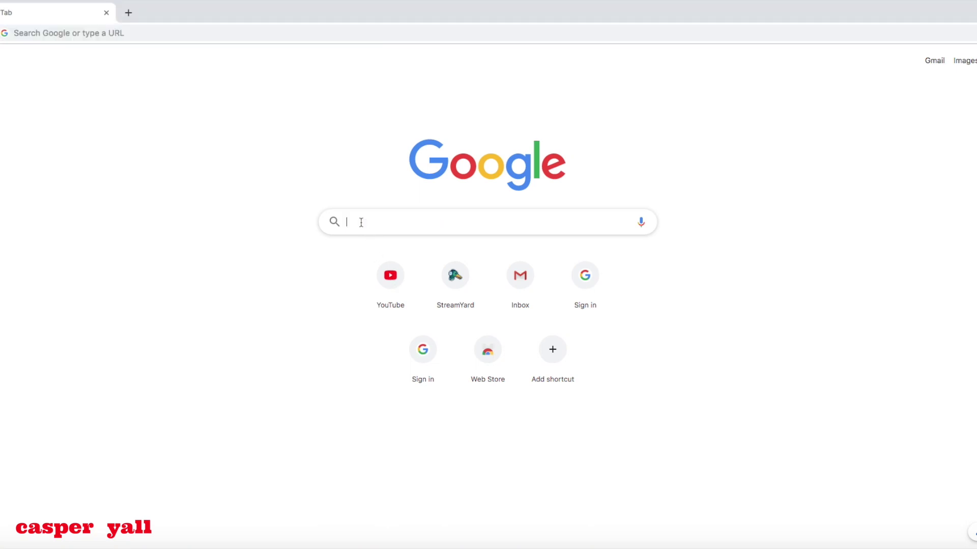
type("stream ")
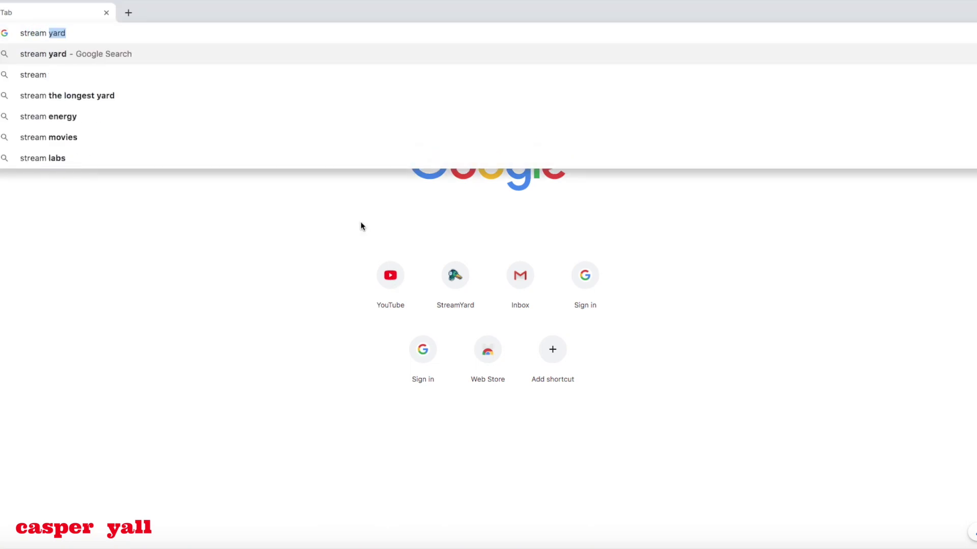
type("yard")
key("Return")
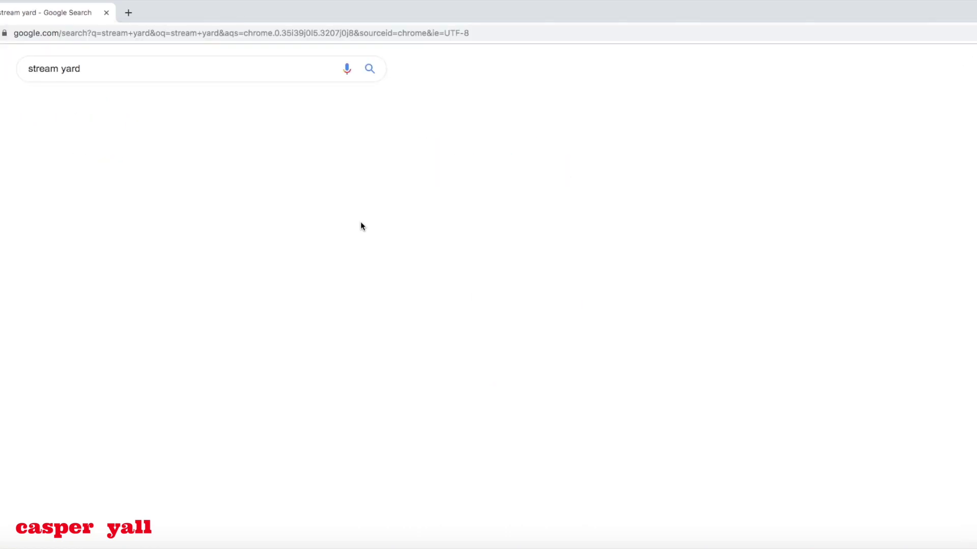
Step: Open the StreamYard site and delete the scheduled 'live chat' broadcast
left_click(66, 151)
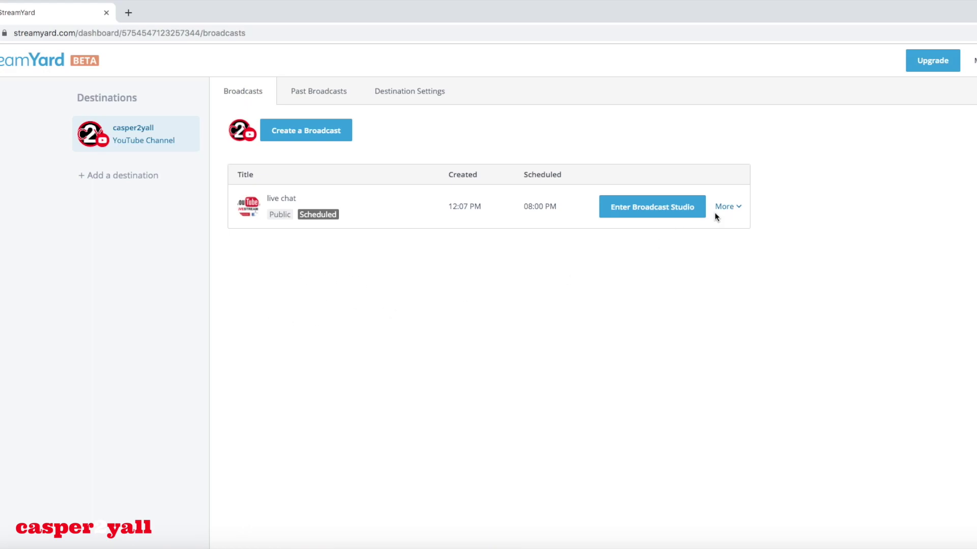
left_click(739, 209)
left_click(717, 303)
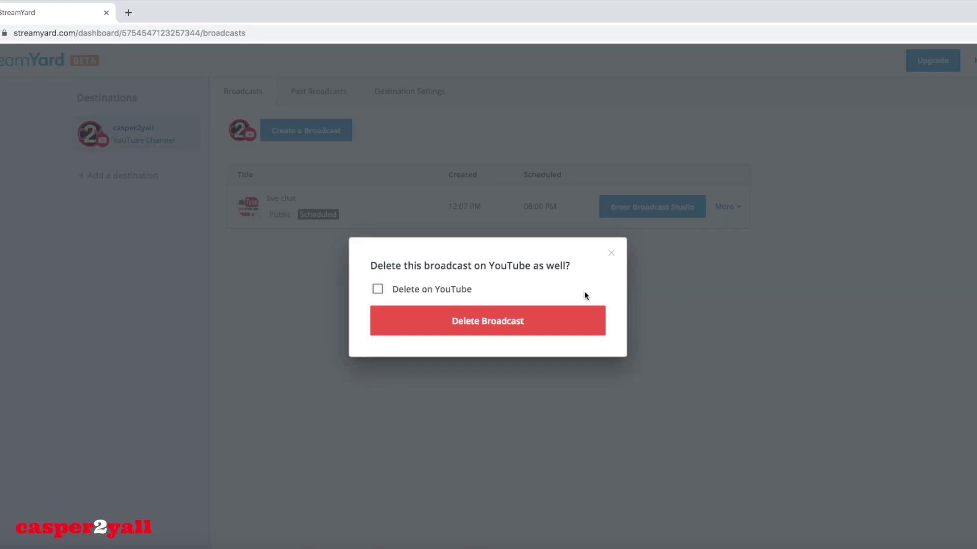
left_click(532, 322)
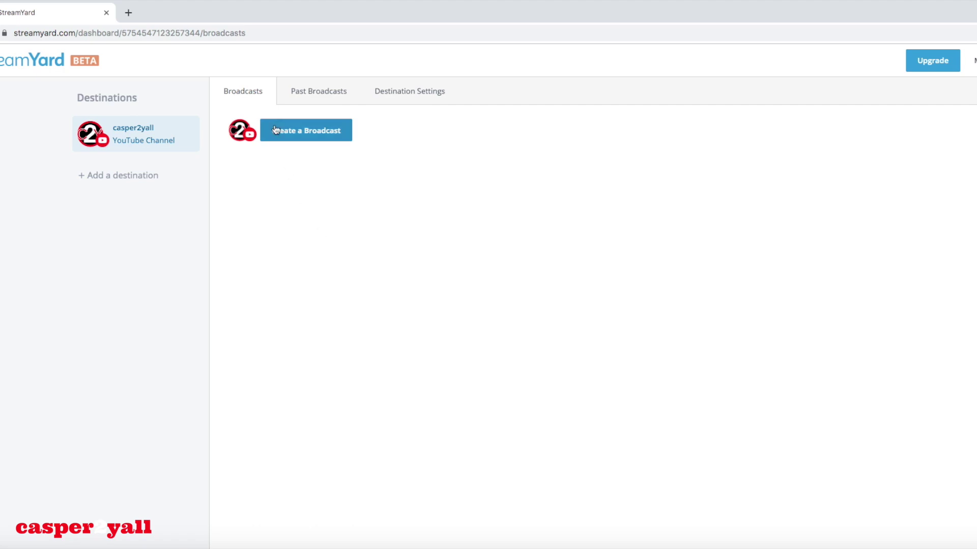
left_click(293, 134)
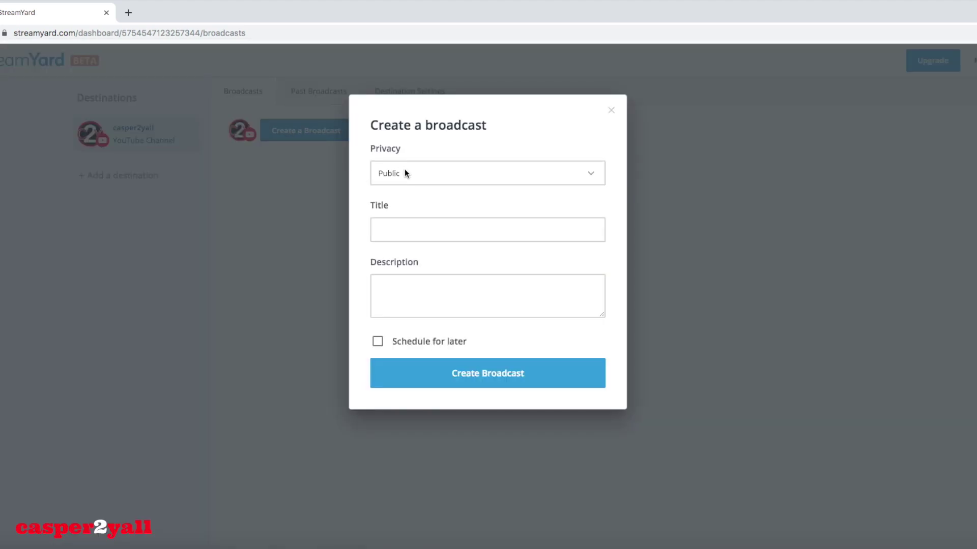
Step: Enter the new broadcast's title 'live chat' and description 'hello'
left_click(404, 171)
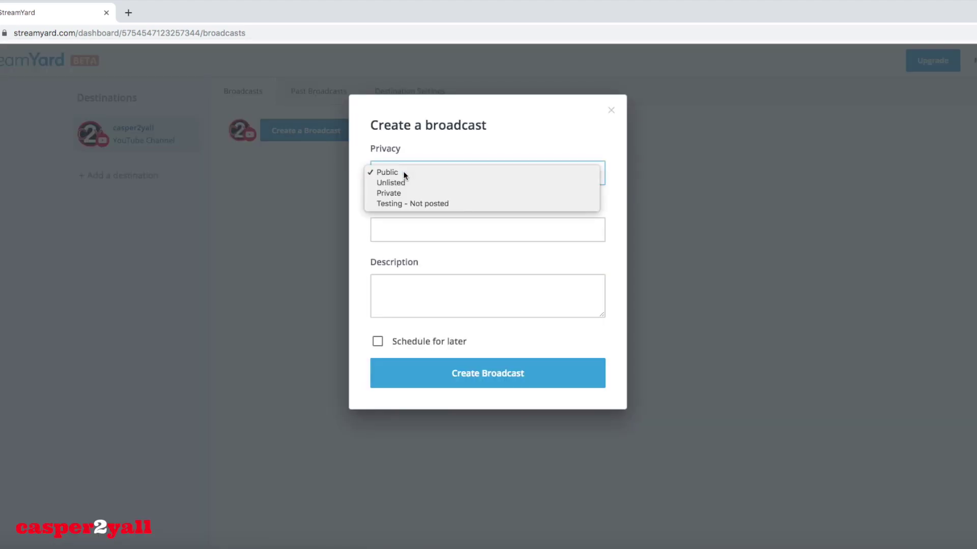
left_click(404, 172)
left_click(397, 230)
type("live chat")
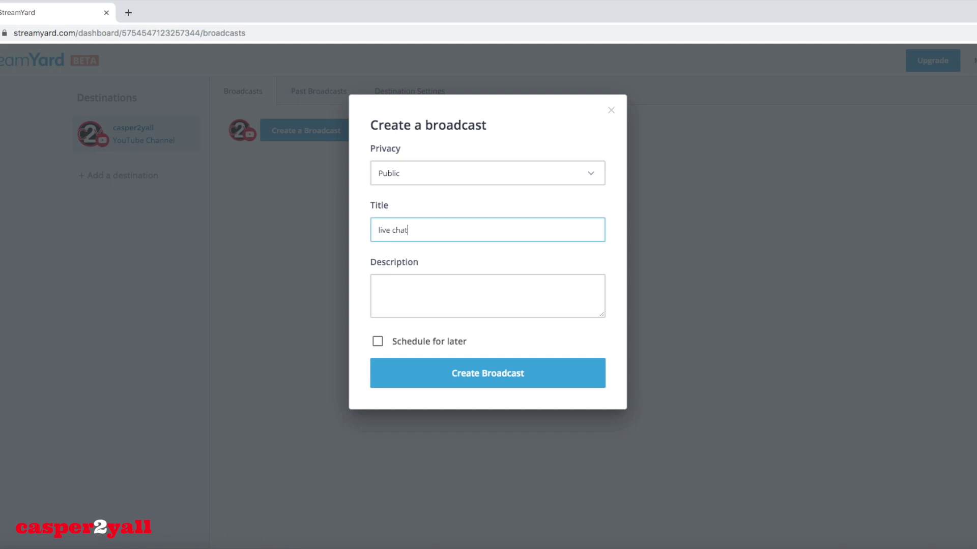
left_click(389, 292)
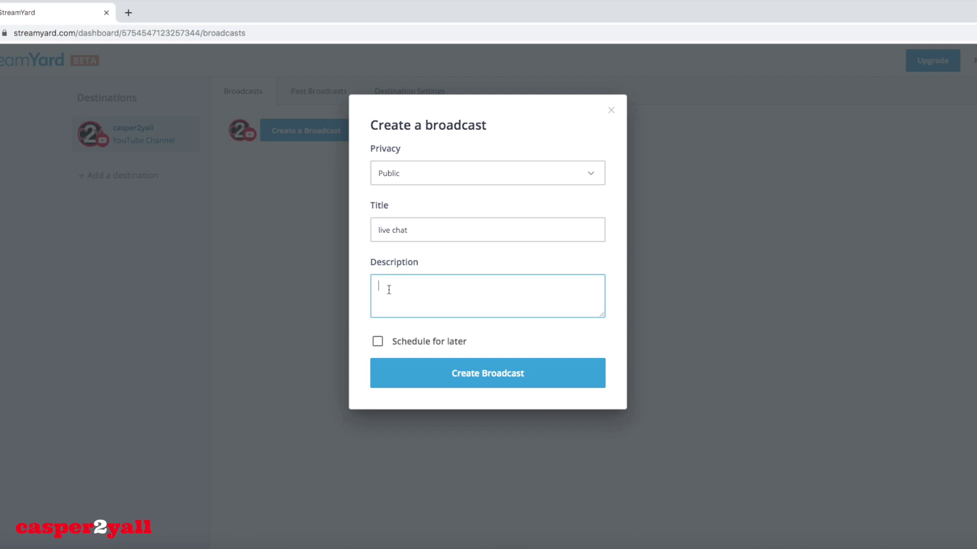
type("hello")
Step: Set the broadcast's privacy to Private and create it
left_click(420, 176)
left_click(448, 285)
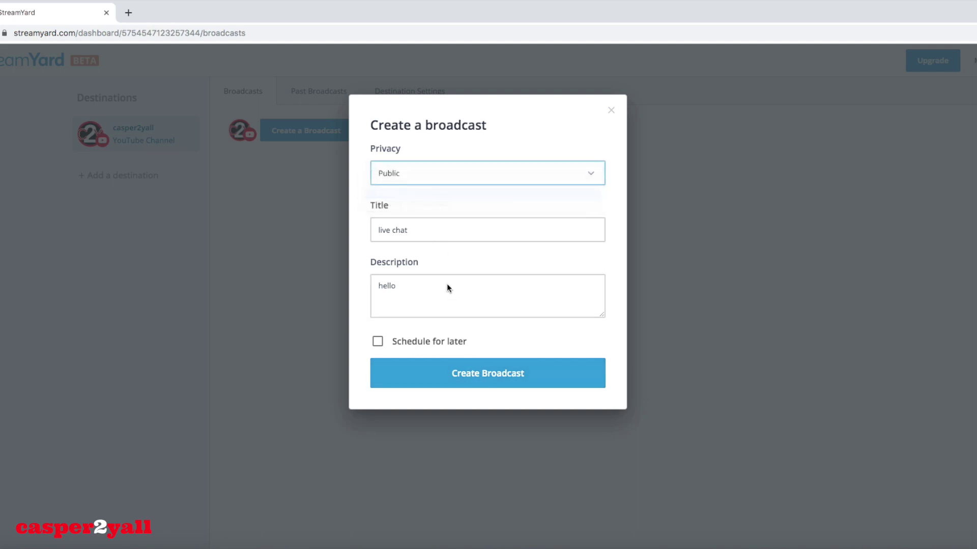
left_click(459, 378)
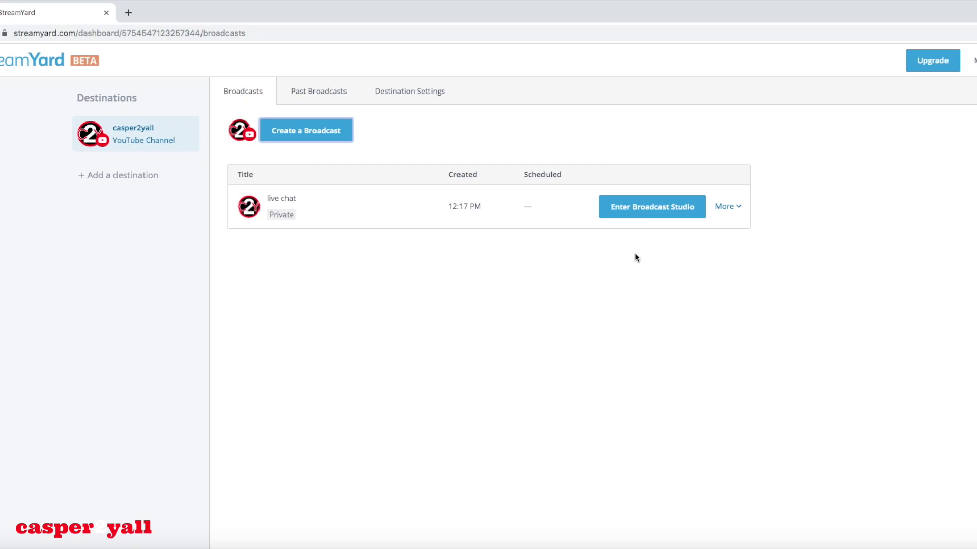
left_click(643, 204)
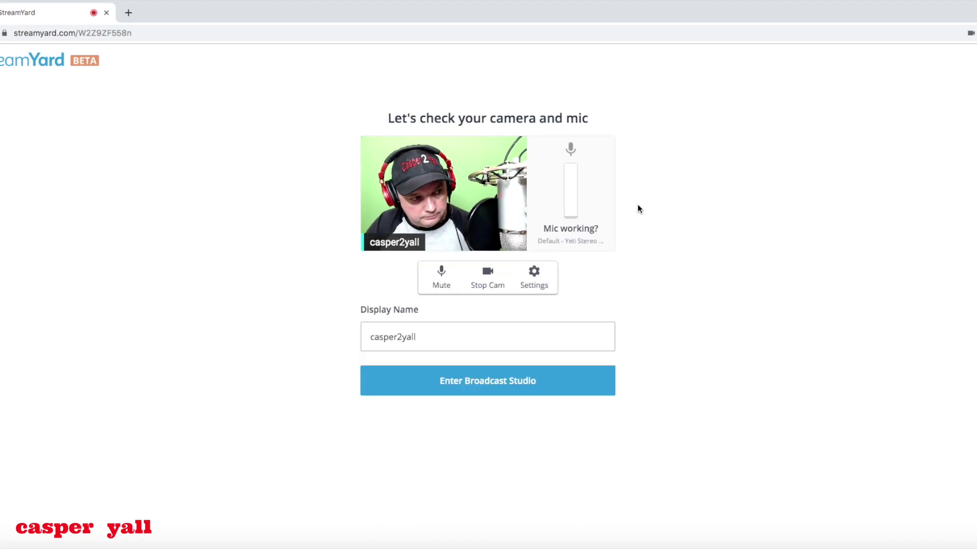
Step: Review camera settings, keeping High Definition (720p) resolution
left_click(533, 281)
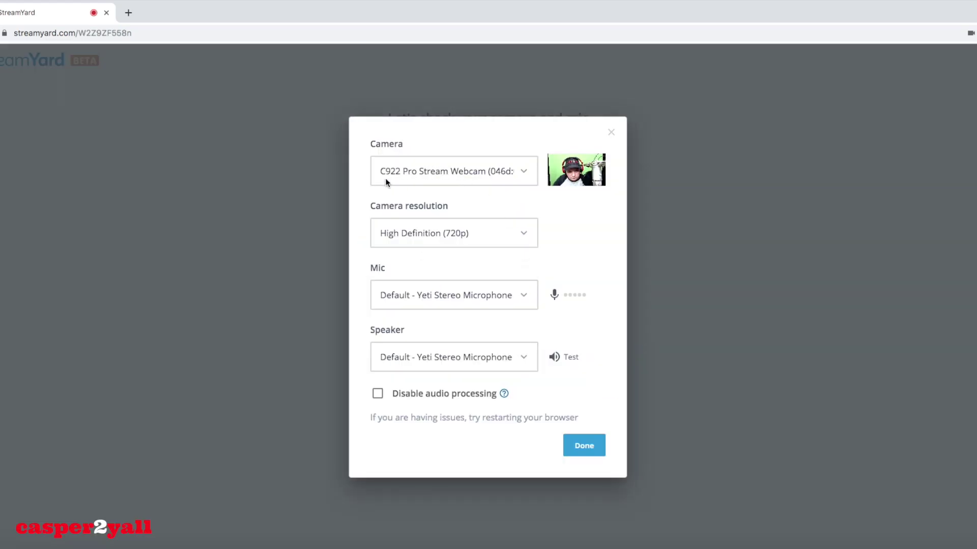
left_click(429, 233)
left_click(429, 233)
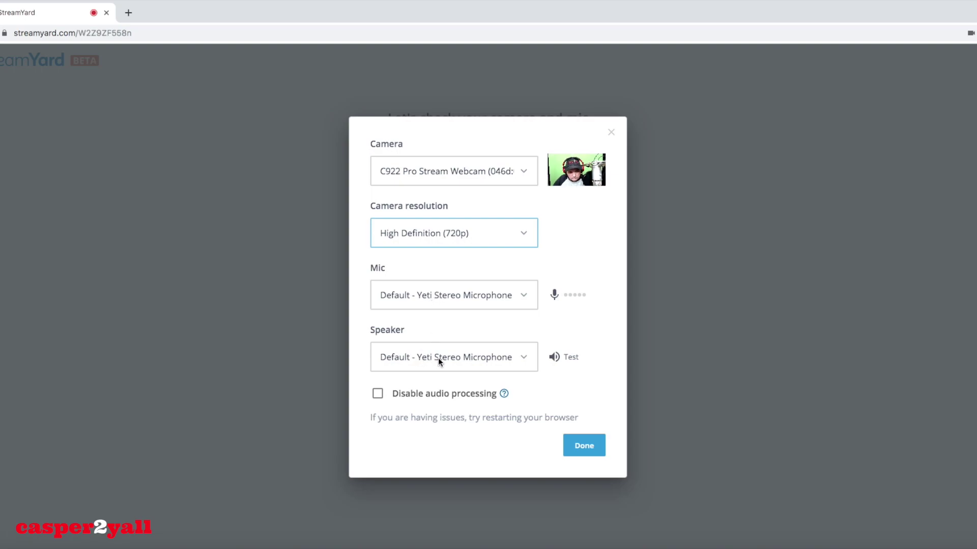
left_click(584, 446)
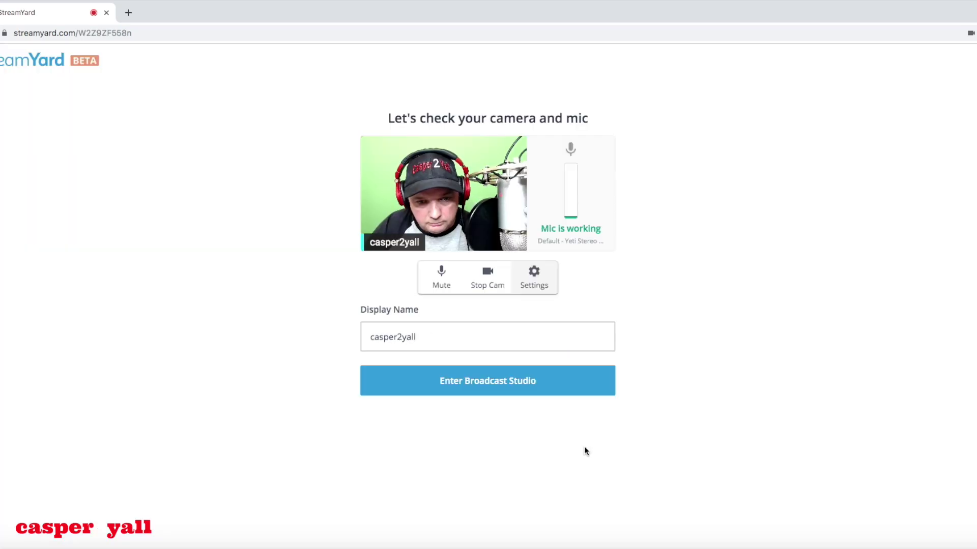
Step: Check the display name and enter the broadcast studio
left_click(425, 338)
double_click(380, 337)
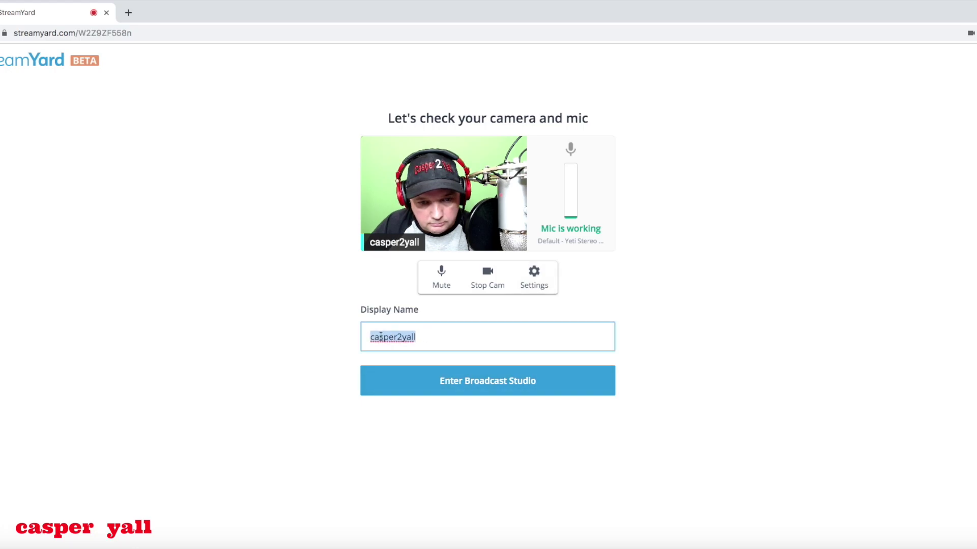
left_click(451, 337)
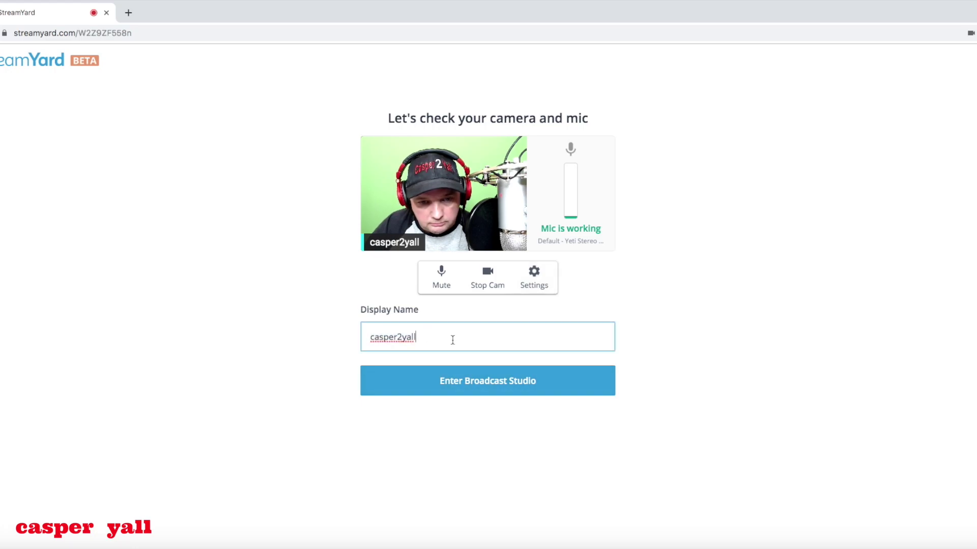
left_click(471, 383)
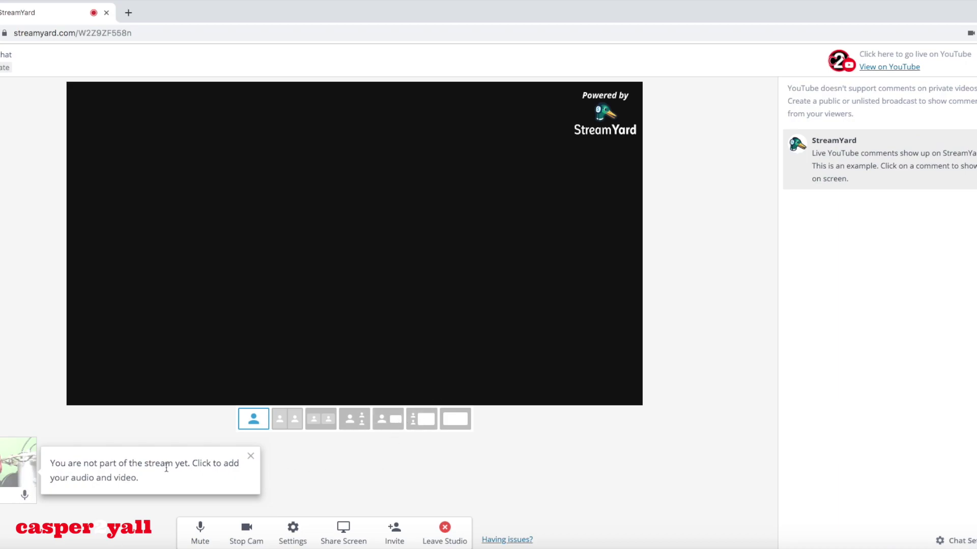
Step: Dismiss the notice, add your camera to the stage, and choose the side-by-side layout
mouse_move(10, 470)
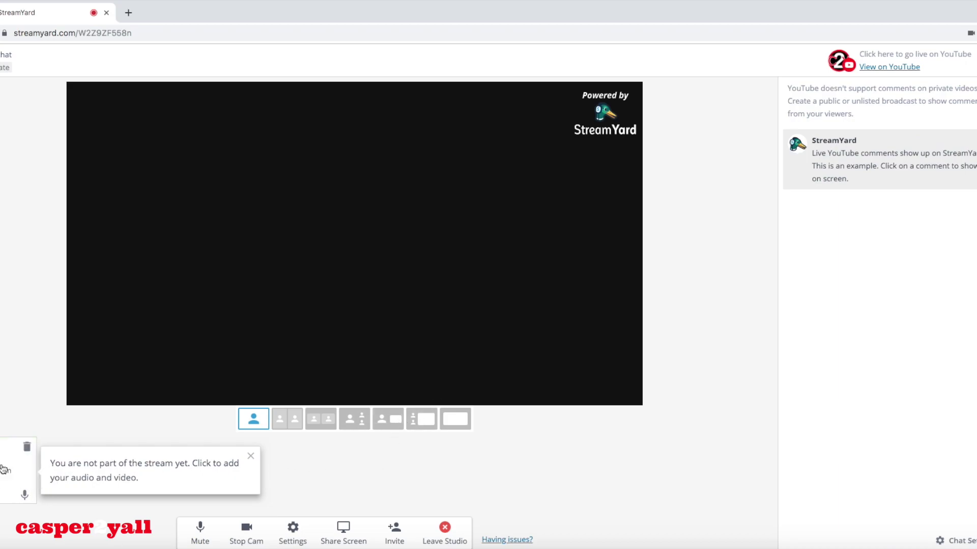
left_click(251, 456)
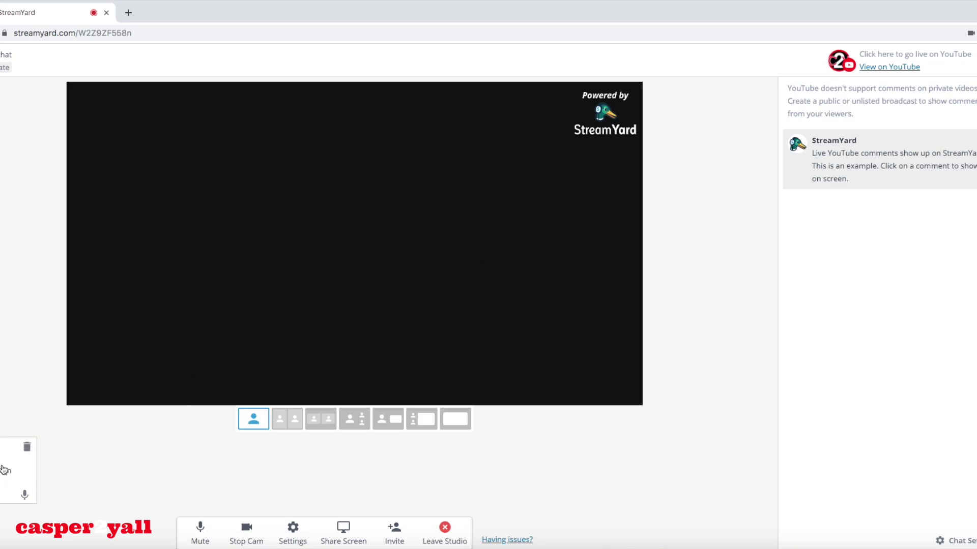
left_click(15, 476)
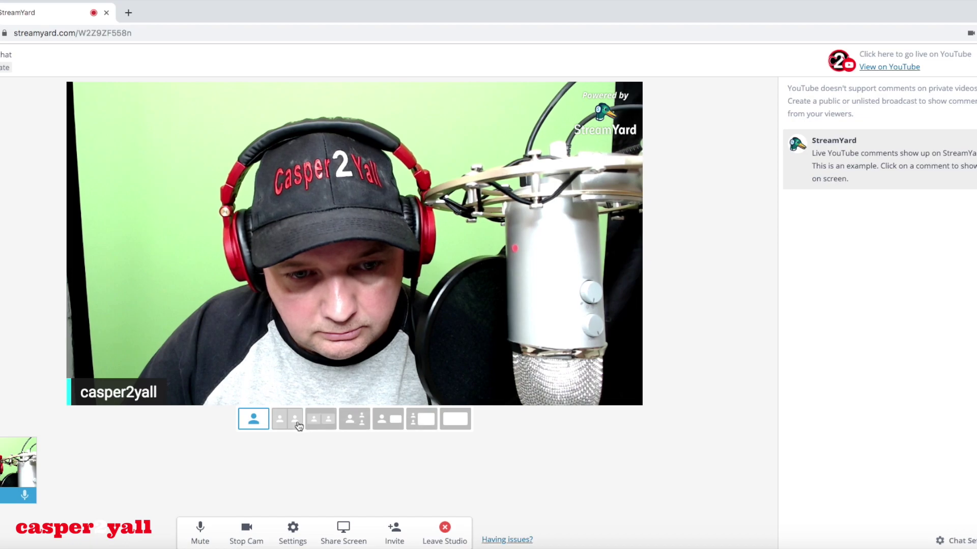
left_click(320, 422)
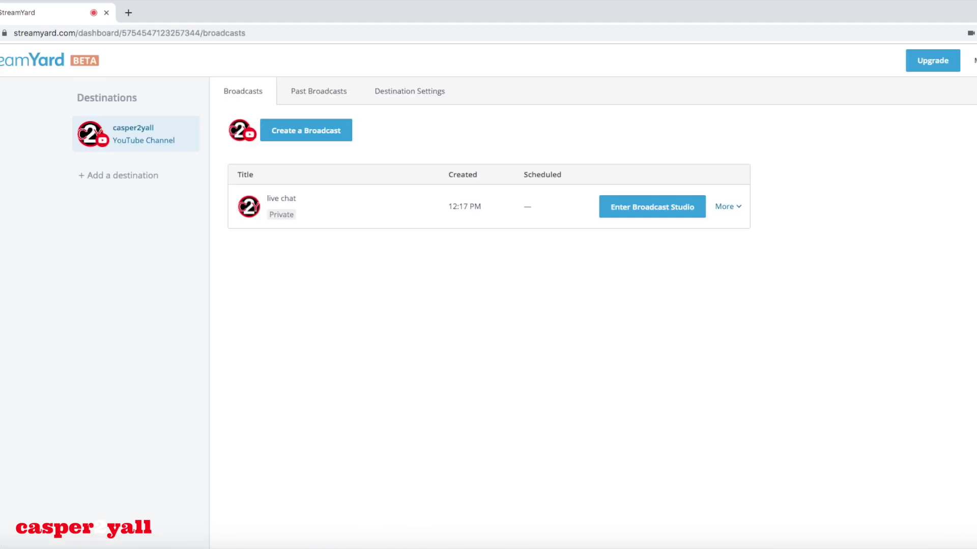
Step: Delete the old private 'live chat' broadcast
left_click(734, 208)
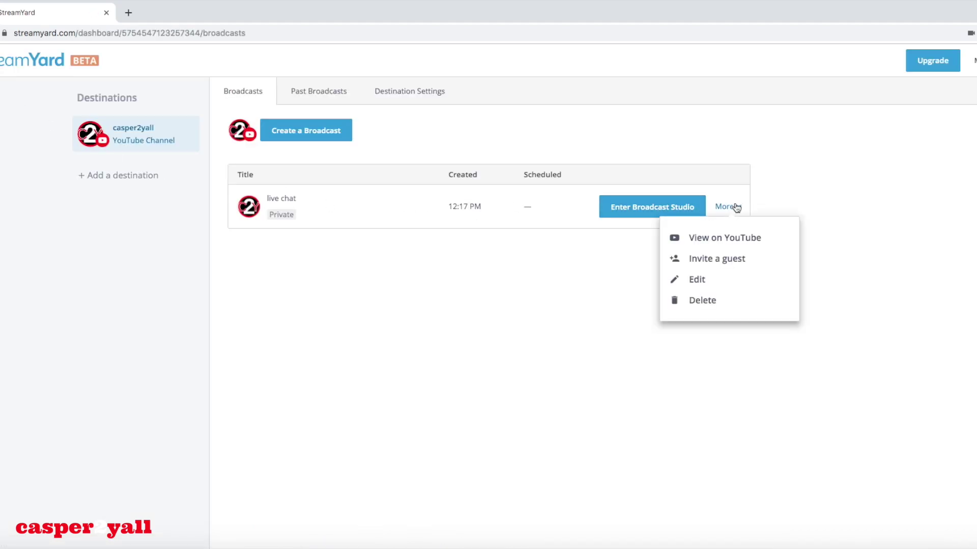
left_click(705, 300)
left_click(511, 322)
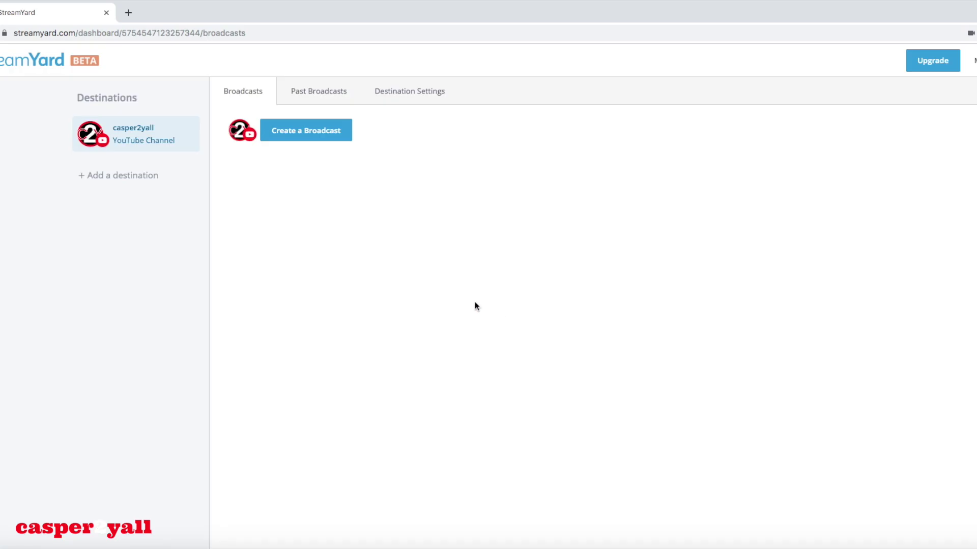
Step: Start a new broadcast titled 'LIVE CHAT', described 'Come join me tonight for a live chat', scheduled for later
left_click(308, 131)
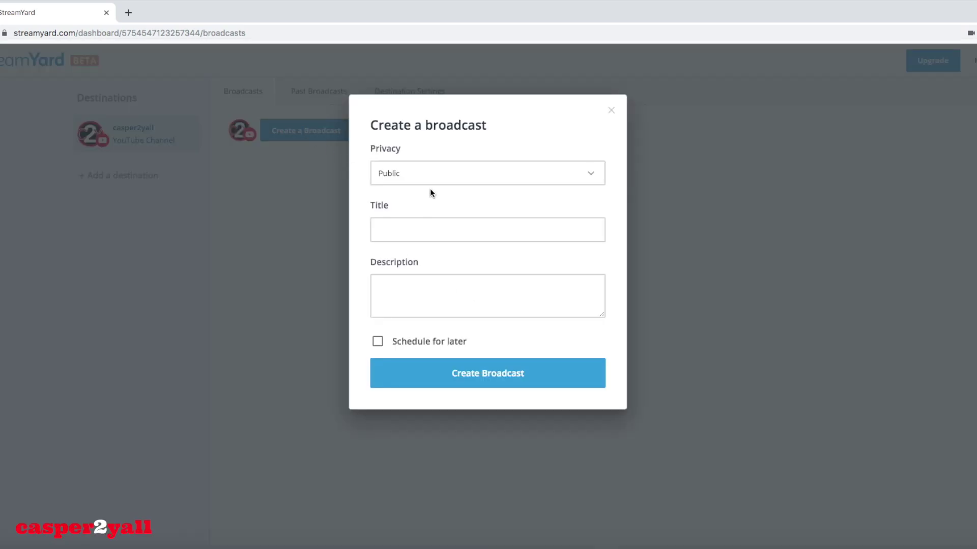
left_click(393, 229)
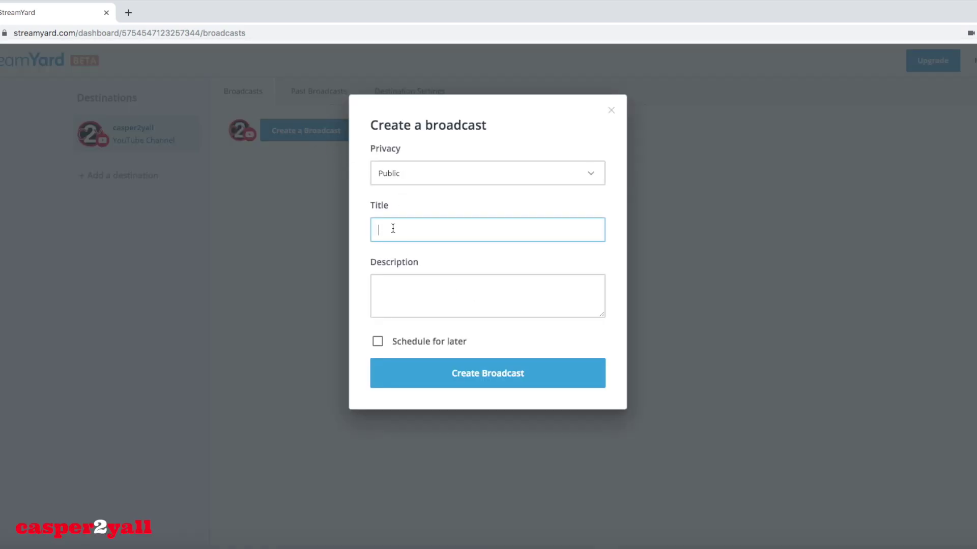
type("LIVE CH")
left_click(387, 280)
type("CO")
key("BackSpace")
key("BackSpace")
key("BackSpace")
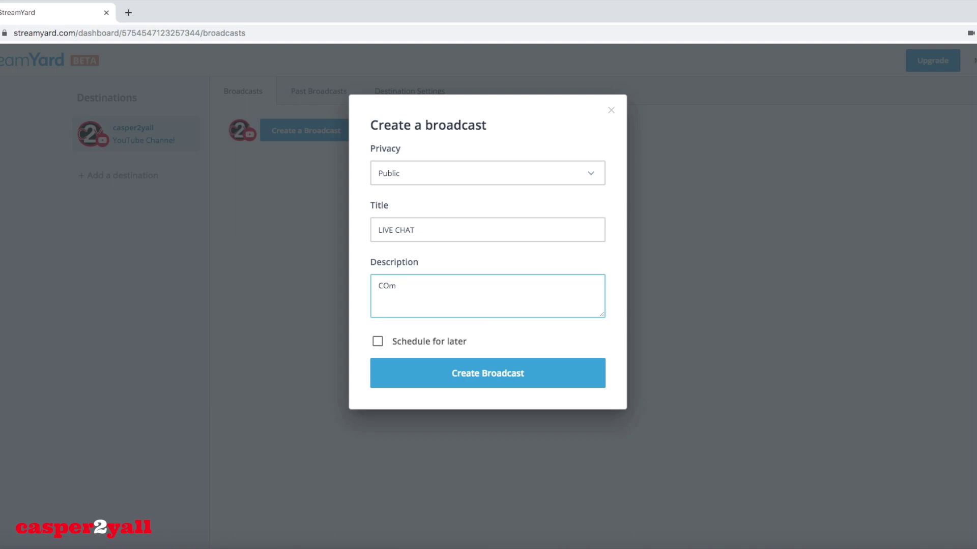
type("ome join me tonight for a live chat")
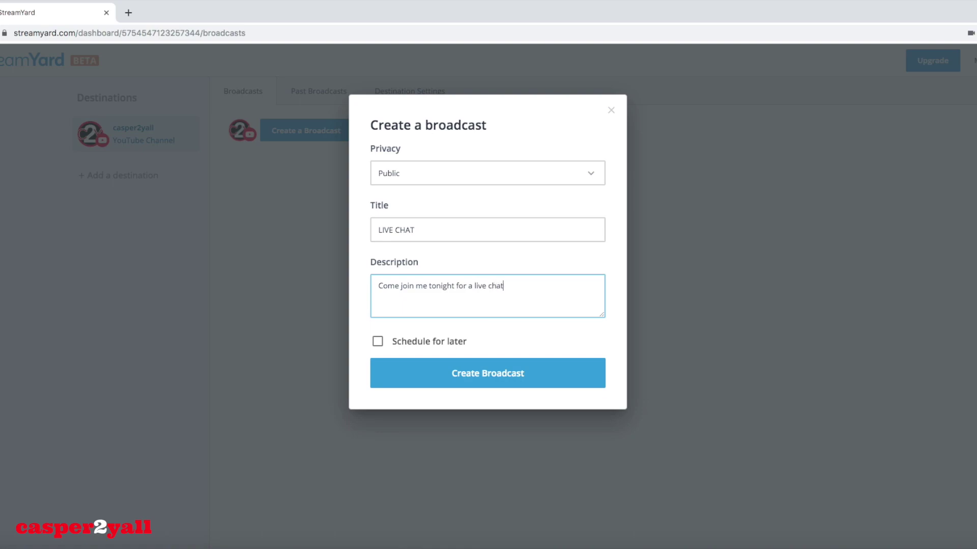
left_click(378, 341)
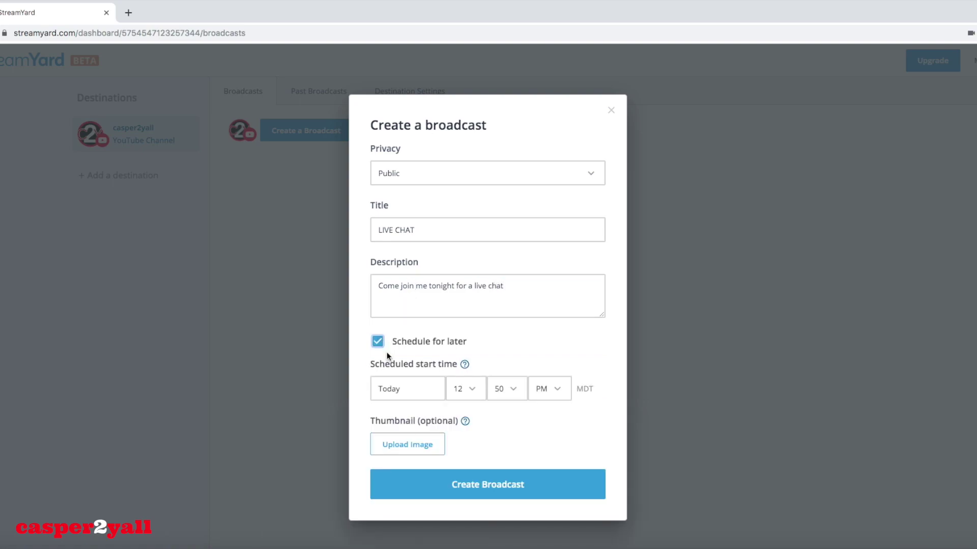
Step: Set the broadcast start time to 08:00 PM
left_click(475, 389)
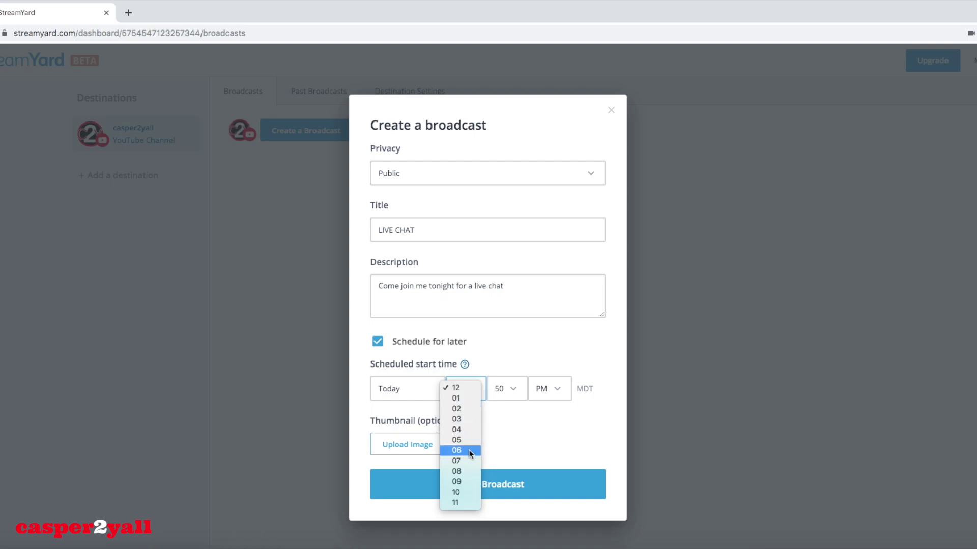
left_click(467, 472)
left_click(514, 390)
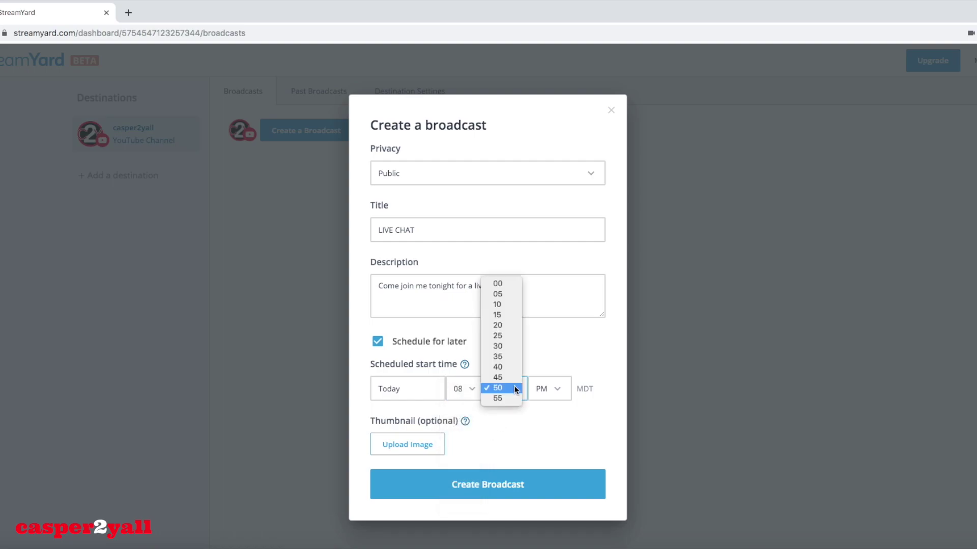
left_click(501, 283)
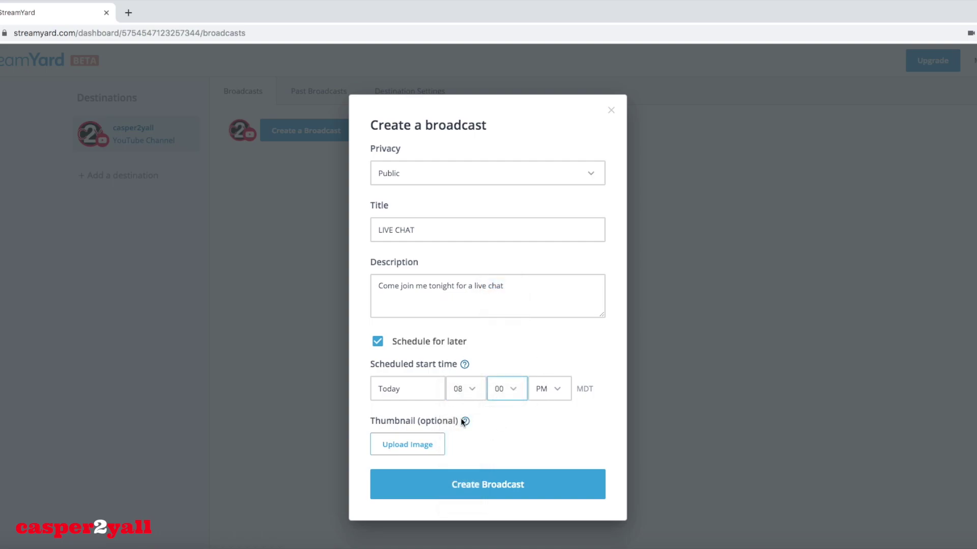
Step: Upload IMG_5649.JPG as the thumbnail and create the scheduled broadcast
left_click(414, 447)
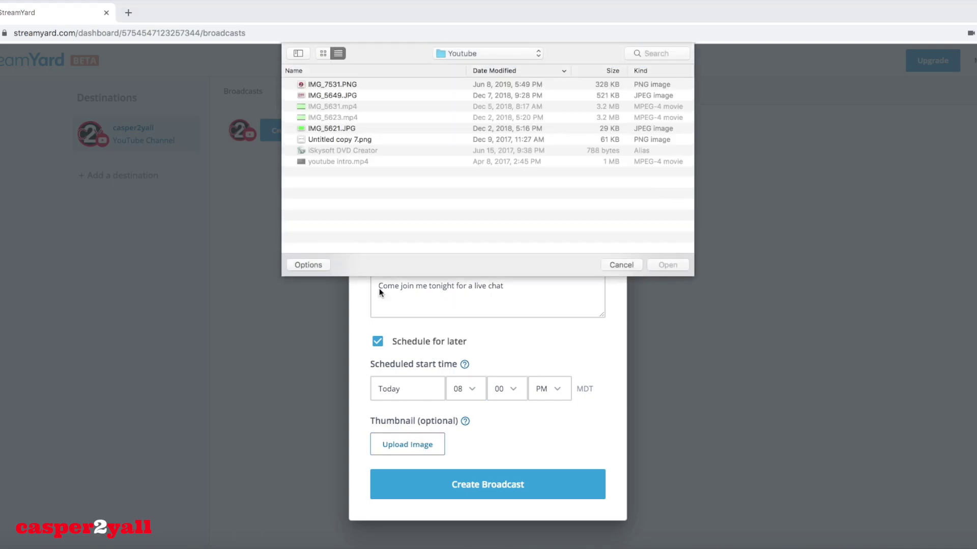
left_click(328, 95)
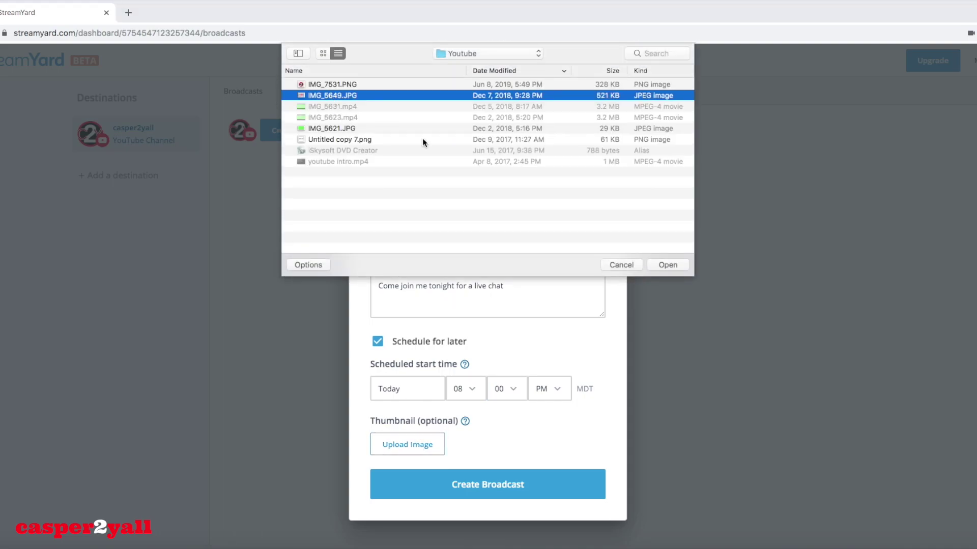
left_click(663, 263)
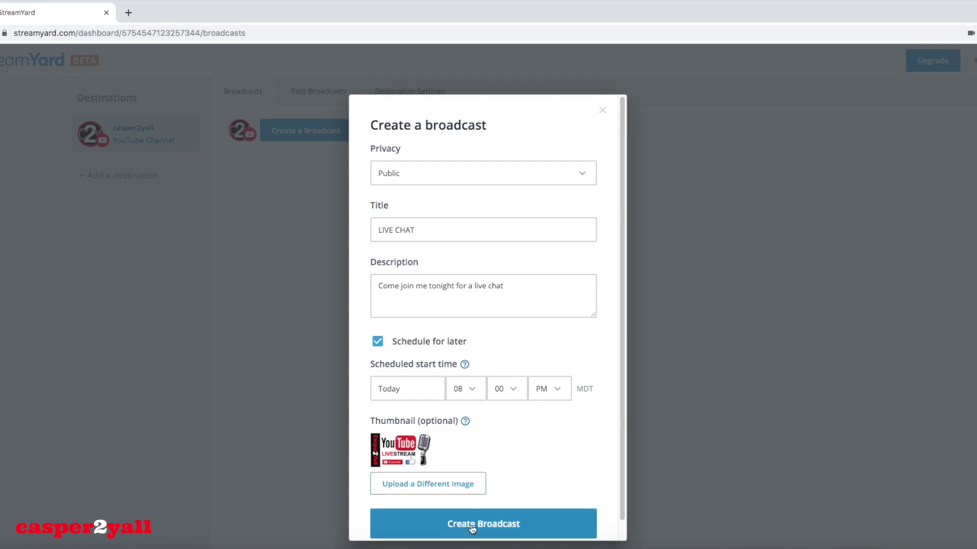
left_click(473, 528)
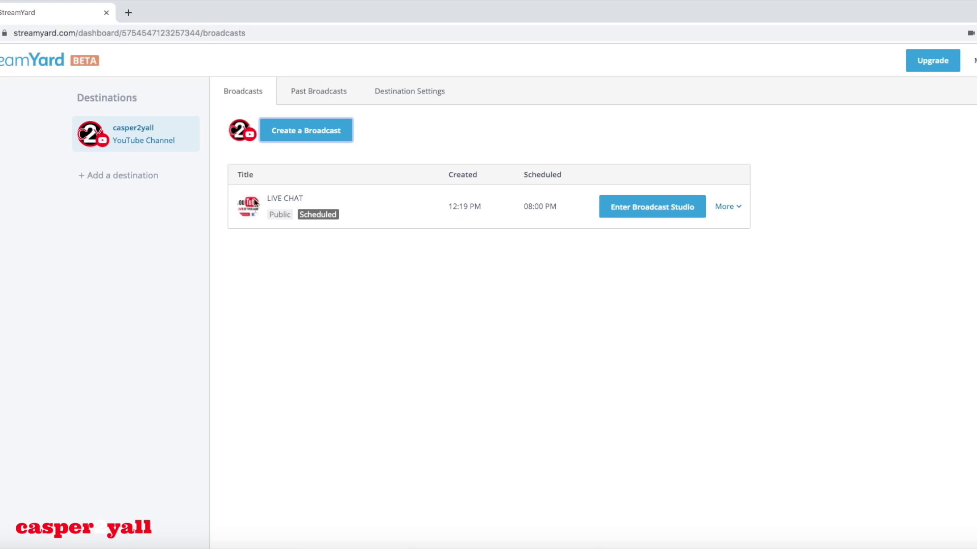
Step: Check the new broadcast's Public and Scheduled details in the list
left_click_drag(450, 214, 559, 204)
left_click(498, 283)
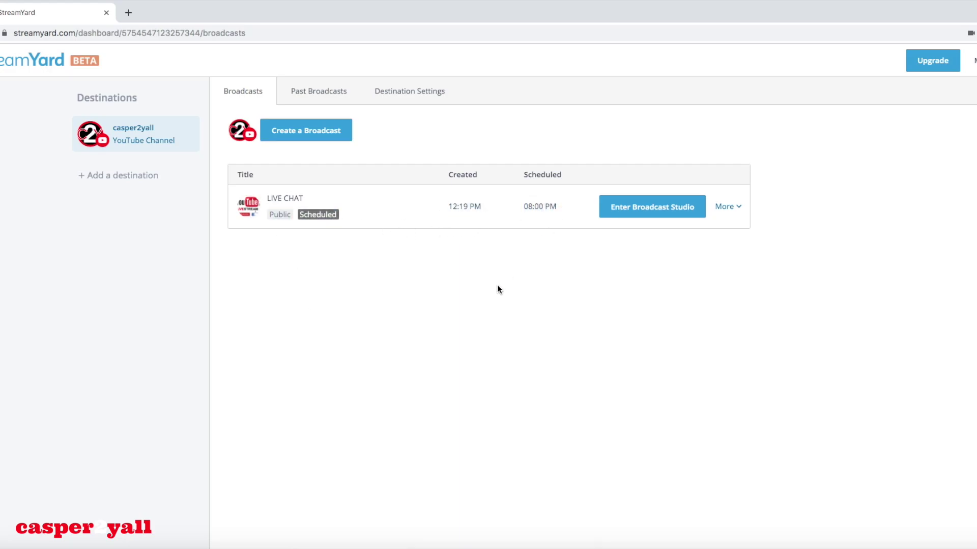
left_click(162, 545)
Step: Search YouTube for the channel 'casper2yall'
left_click(312, 276)
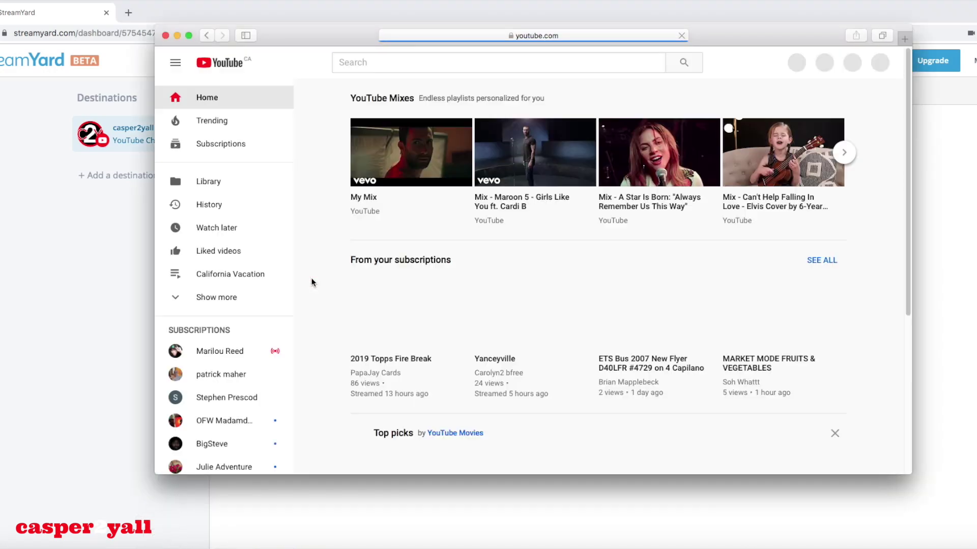
left_click(346, 63)
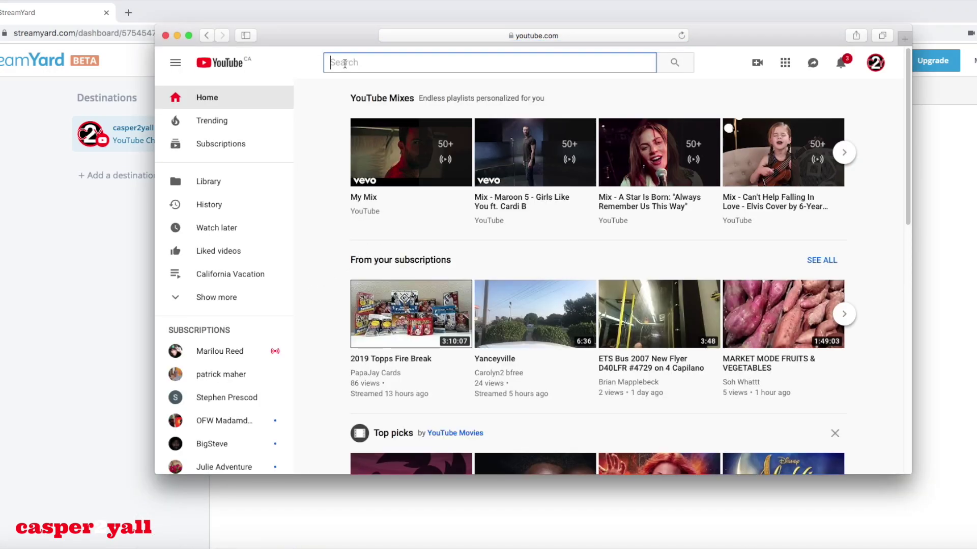
type("casper2yall")
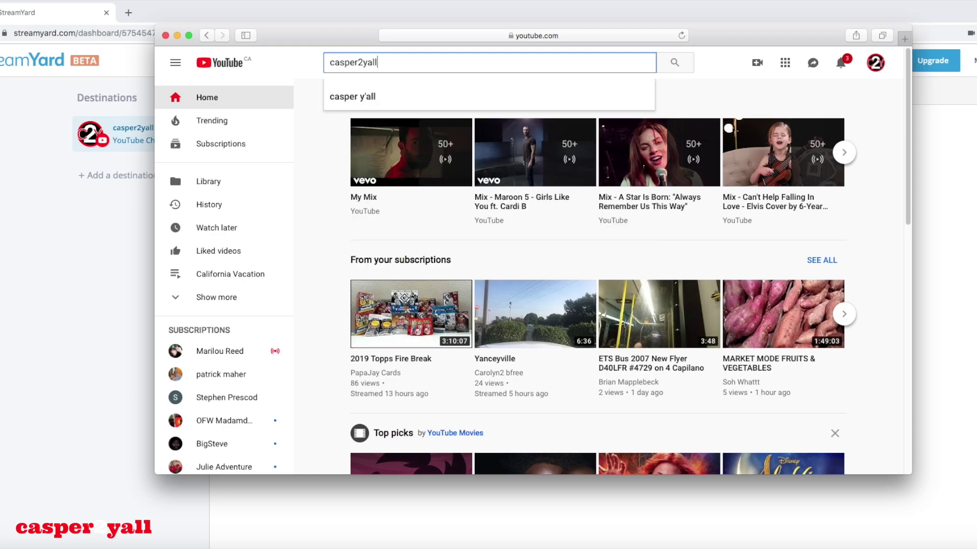
key("Return")
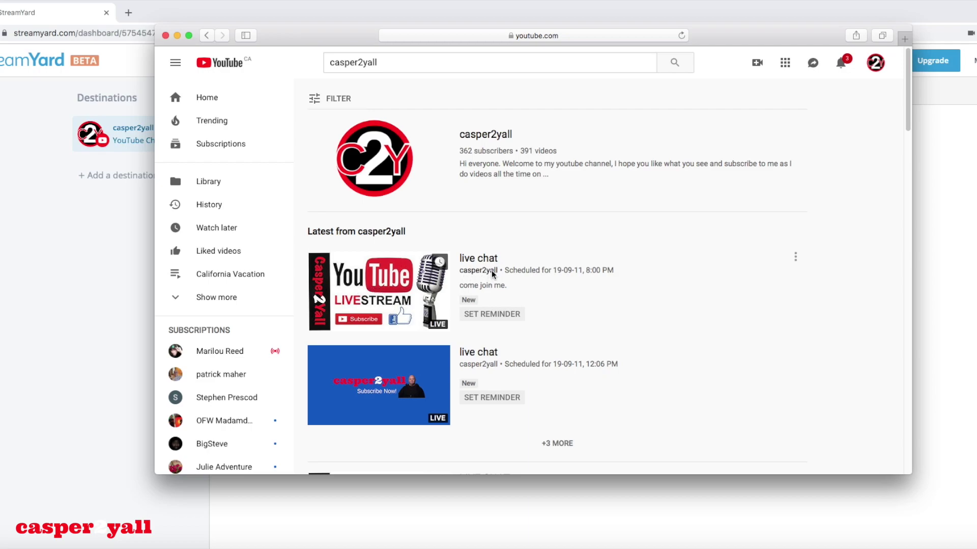
Step: Confirm the live chat video is scheduled for 8:00 PM, then close Safari
left_click_drag(614, 271, 503, 277)
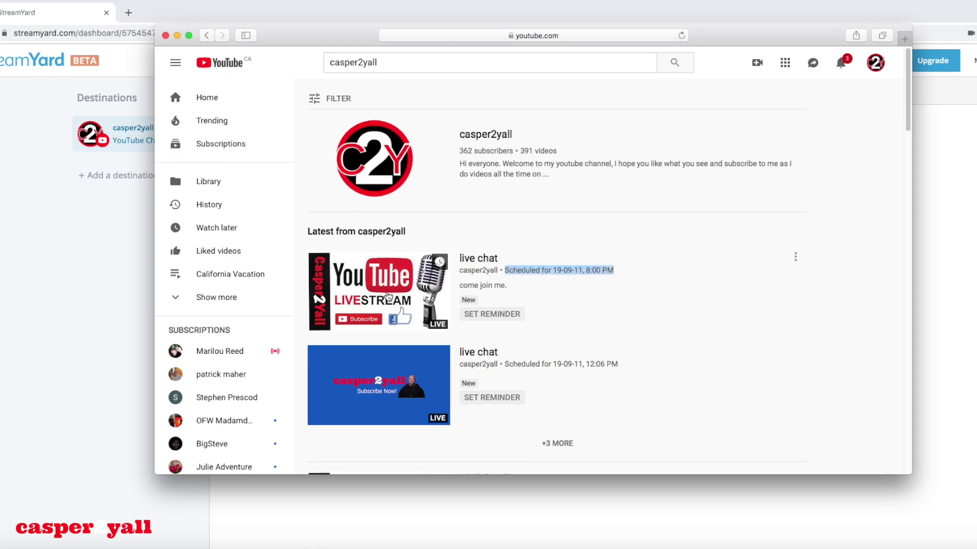
left_click(390, 296)
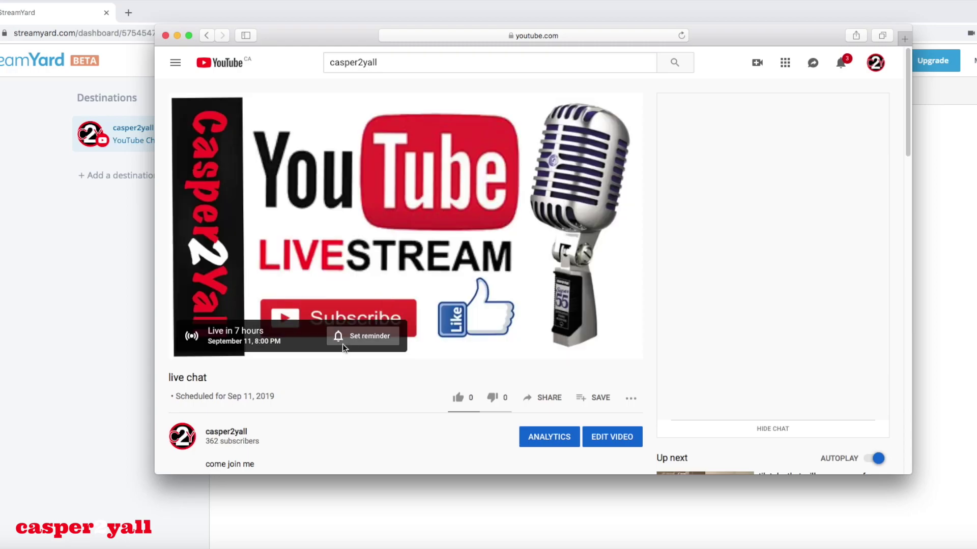
scroll(291, 394, "down", 1)
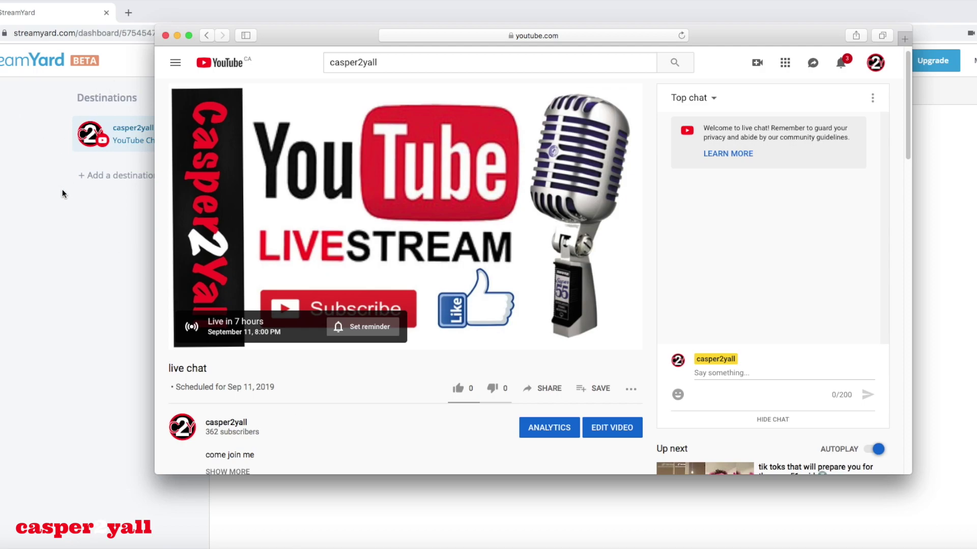
left_click(166, 36)
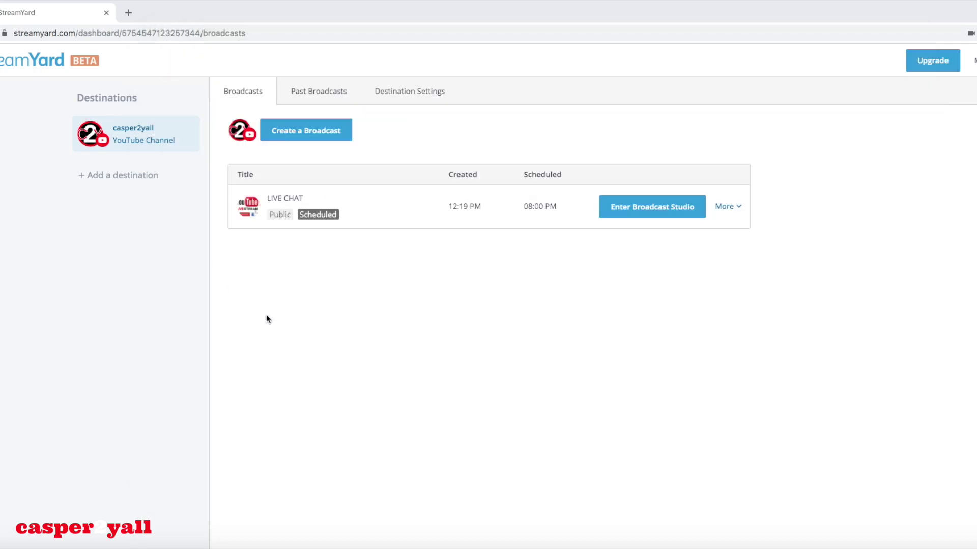